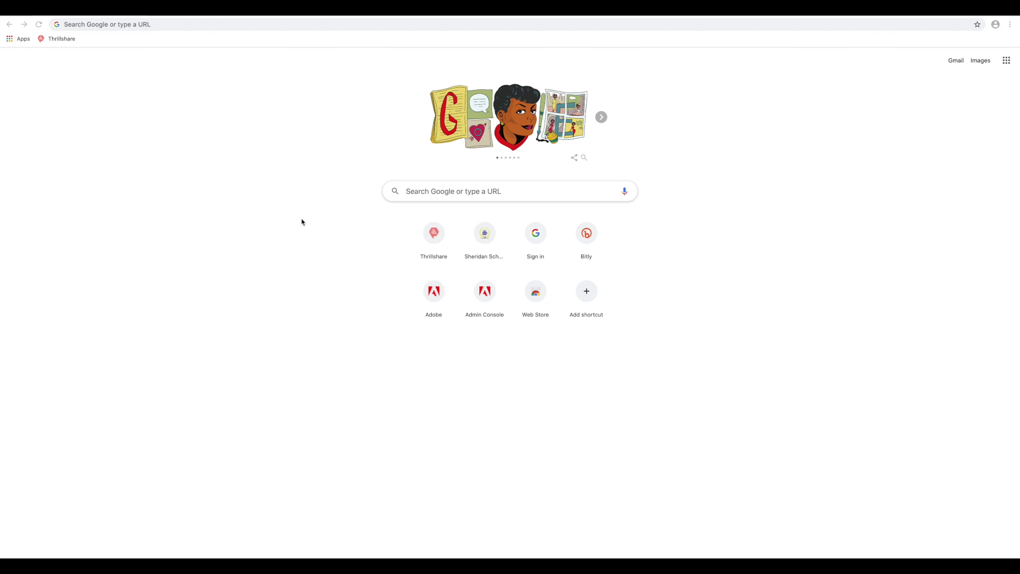
left_click(443, 192)
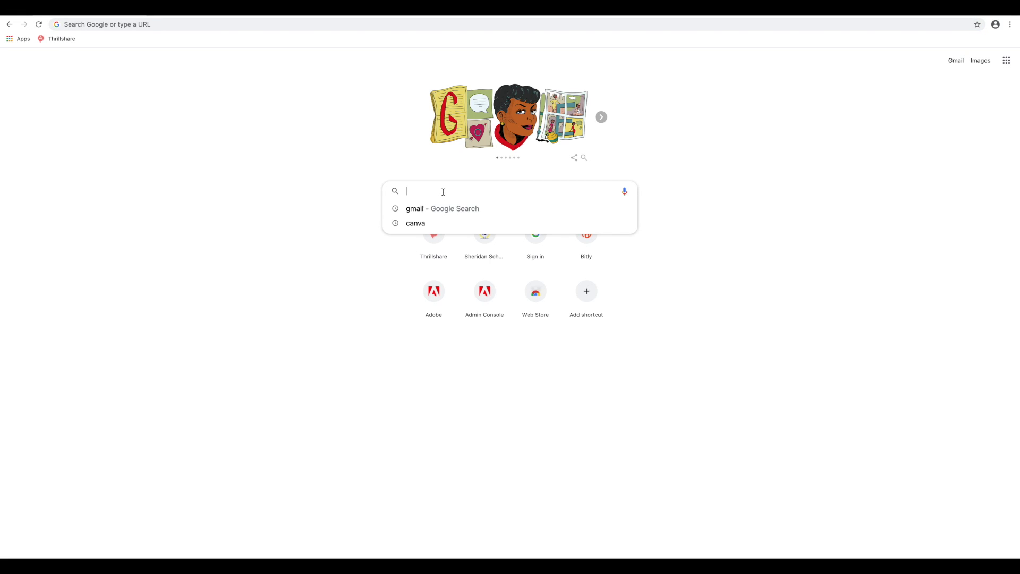
type("sheridanschool")
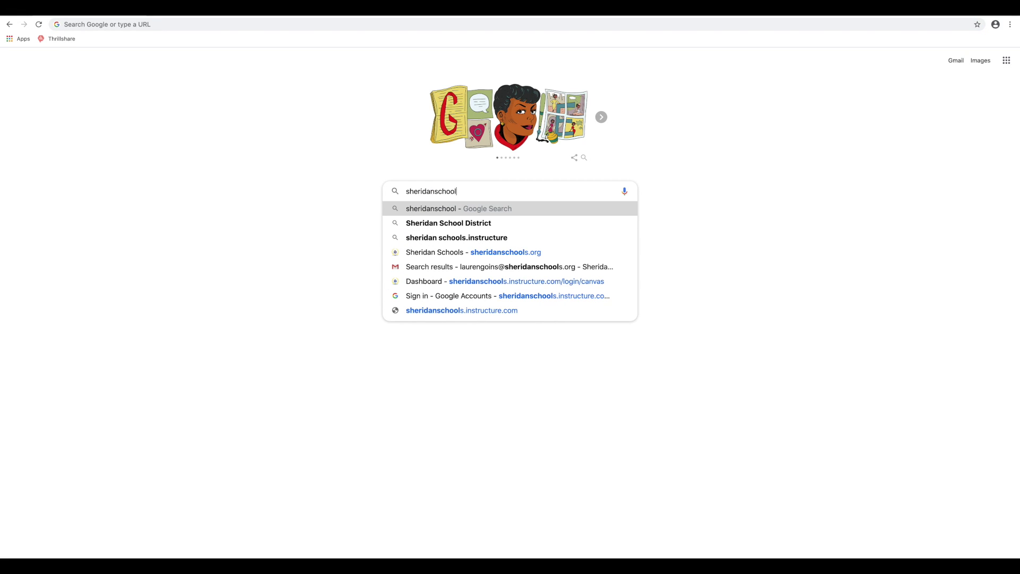
type("s.org")
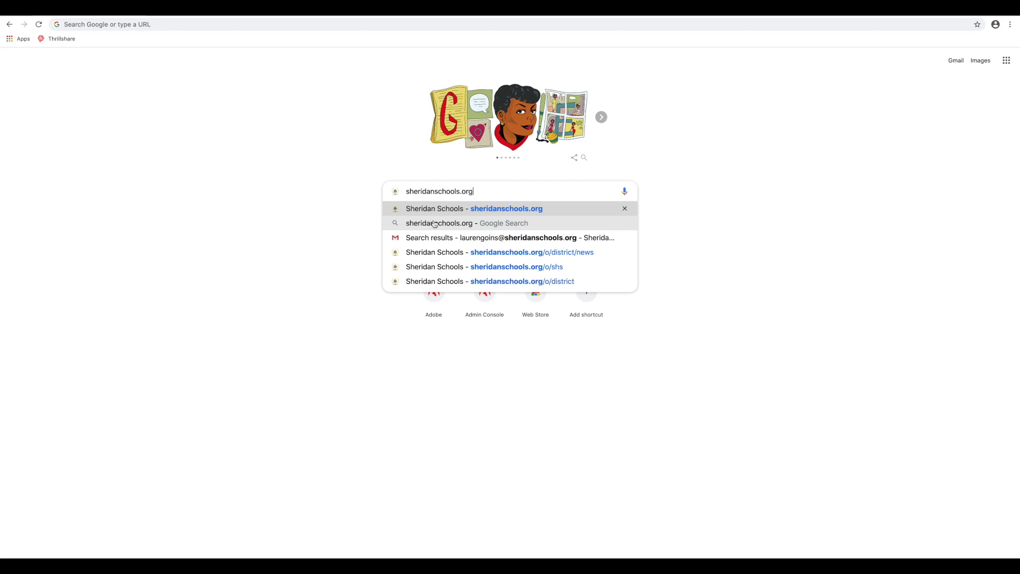
left_click(436, 210)
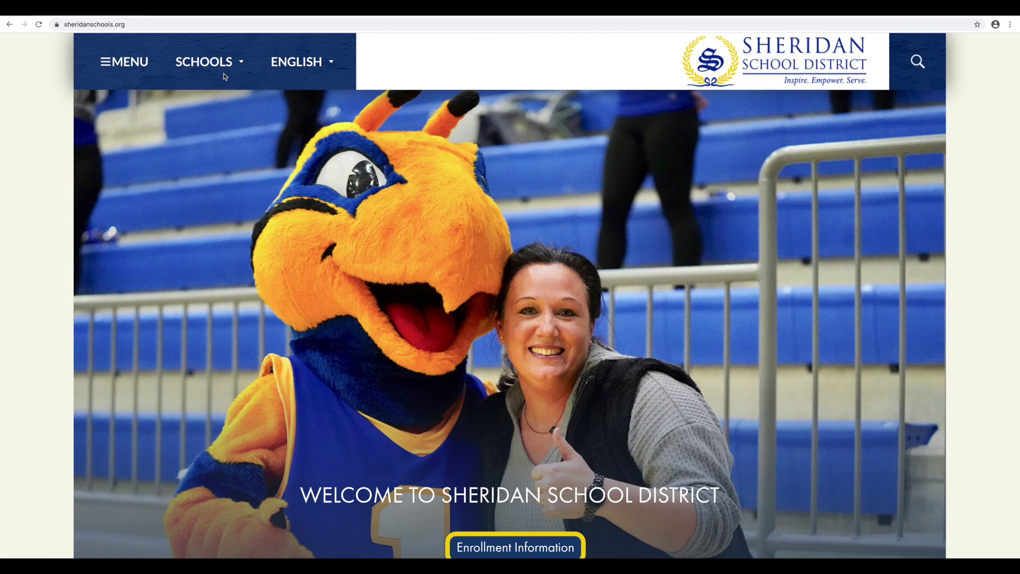
left_click(138, 63)
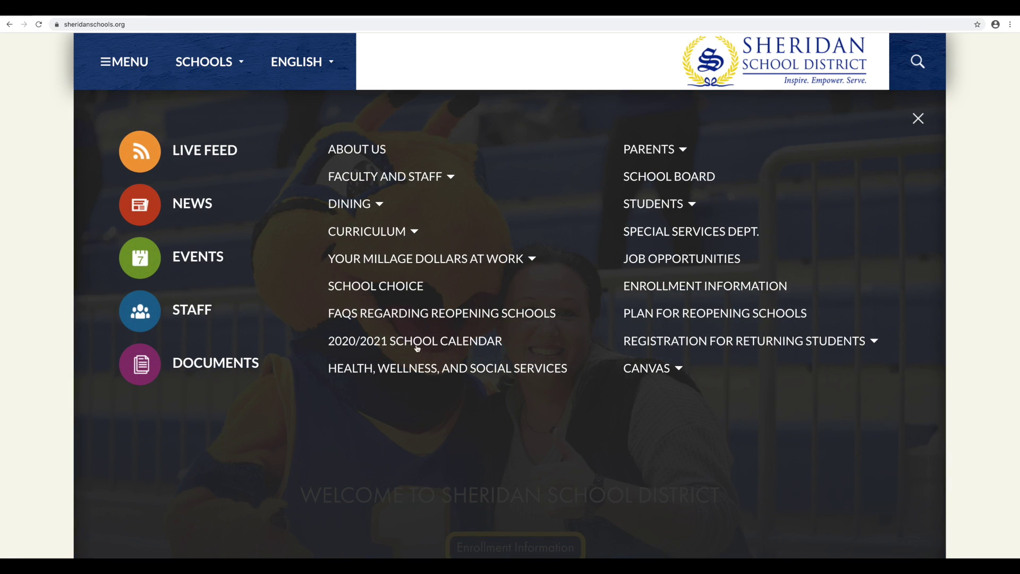
left_click(678, 368)
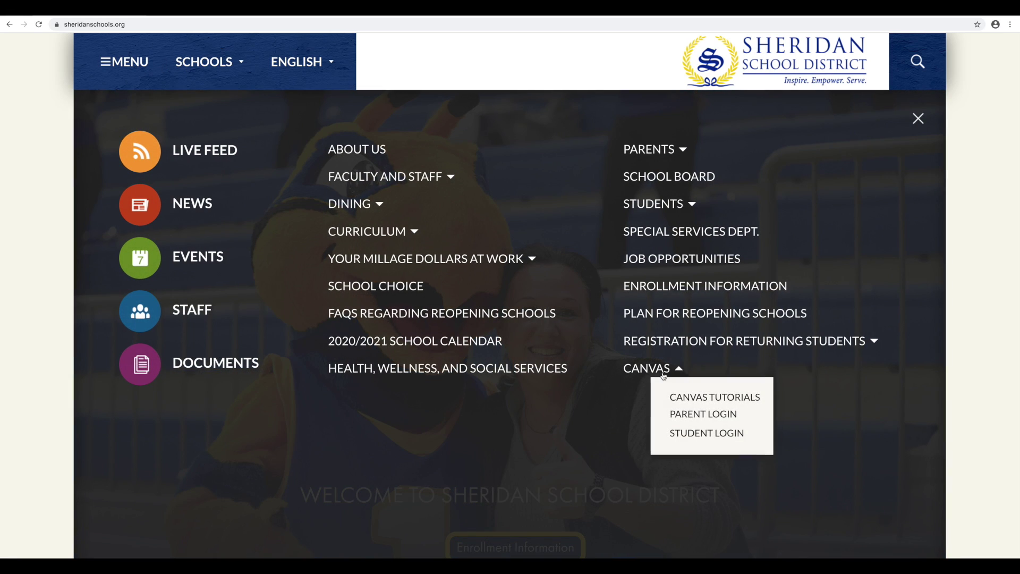
left_click(707, 434)
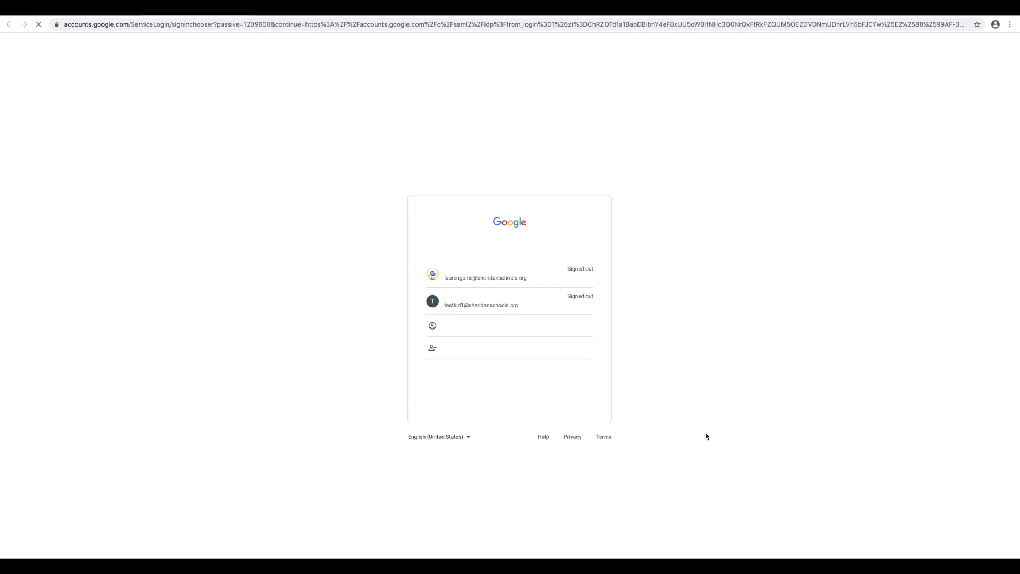
Sign in with the Test Kid Google account and its password.
left_click(497, 303)
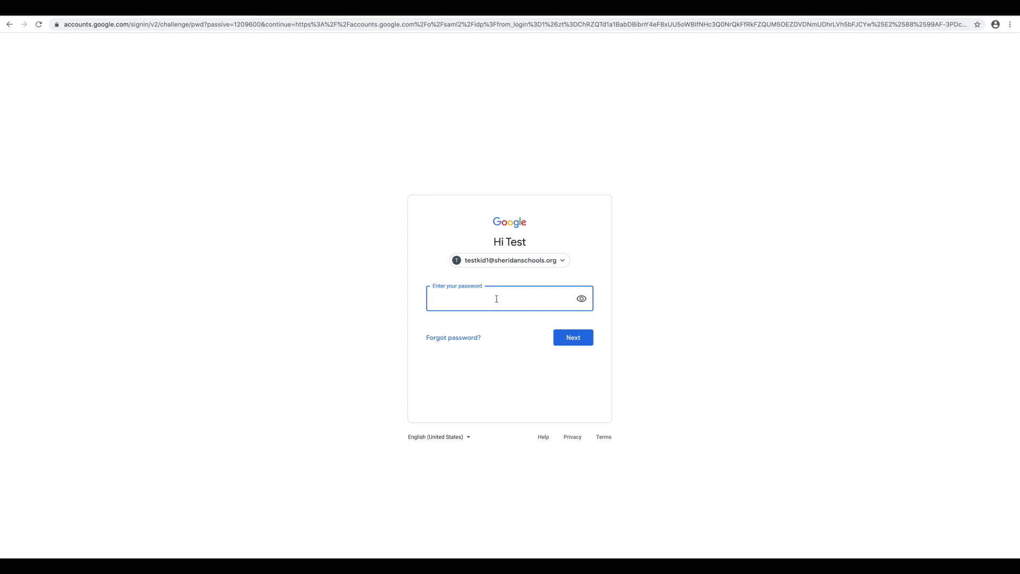
type("•••••••••")
left_click(579, 341)
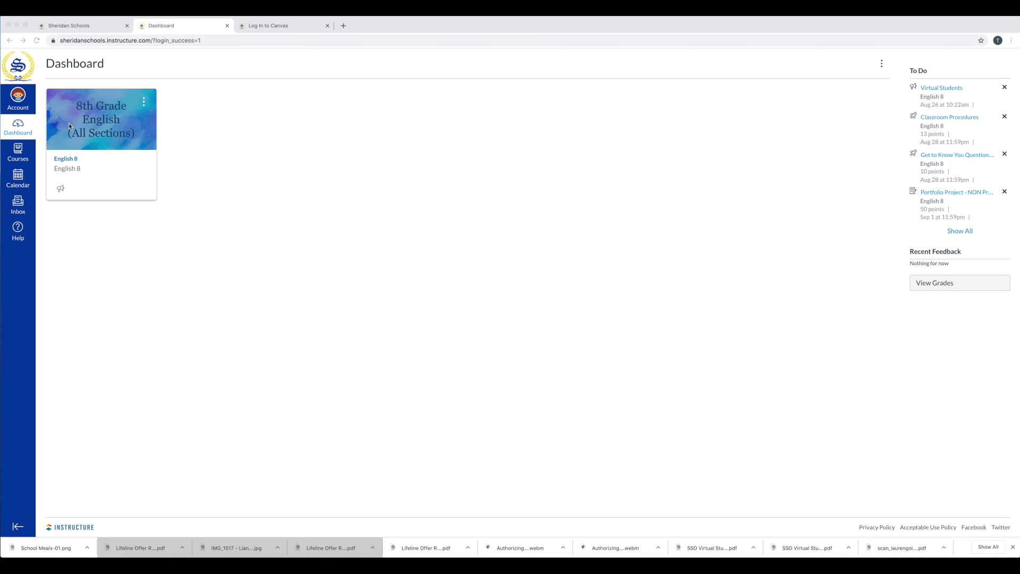
Open the student's Account Settings page and request an observer pairing code.
left_click(20, 98)
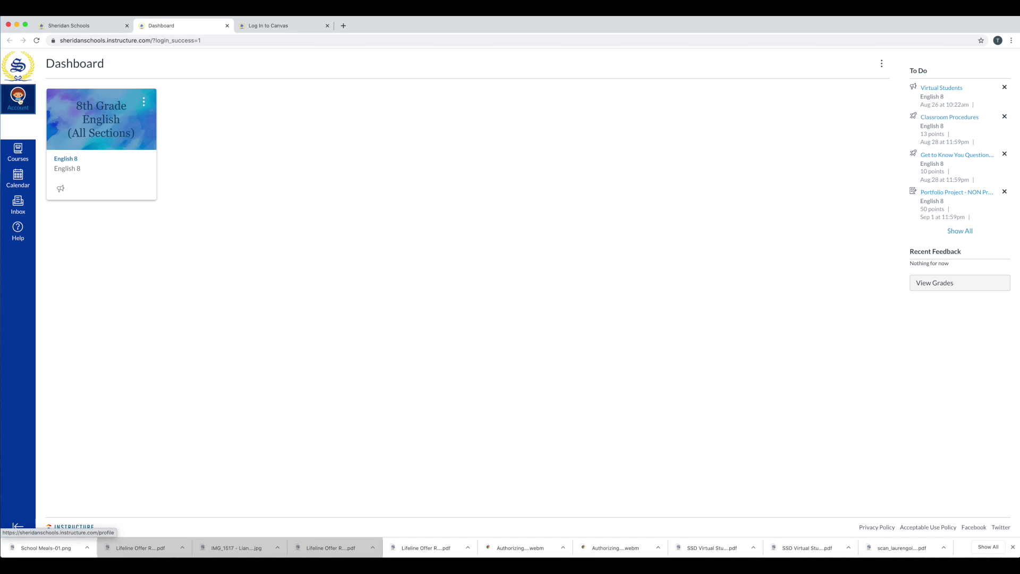
left_click(20, 99)
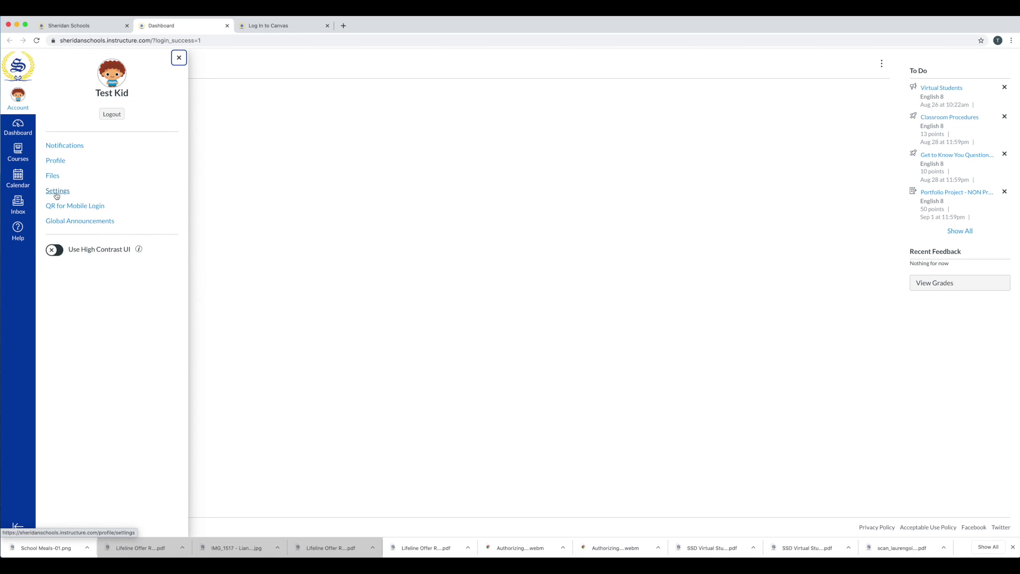
left_click(57, 192)
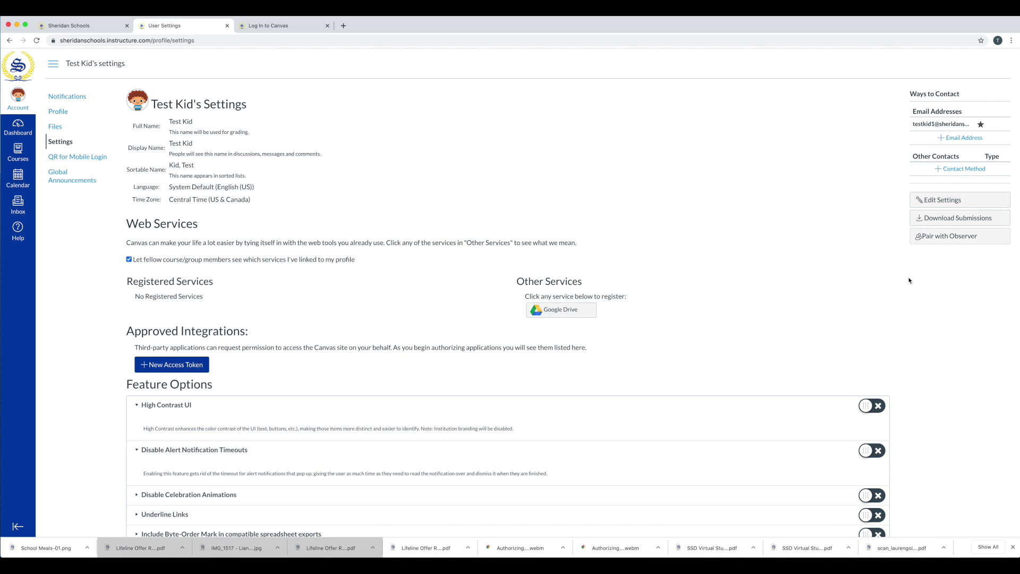
left_click(953, 237)
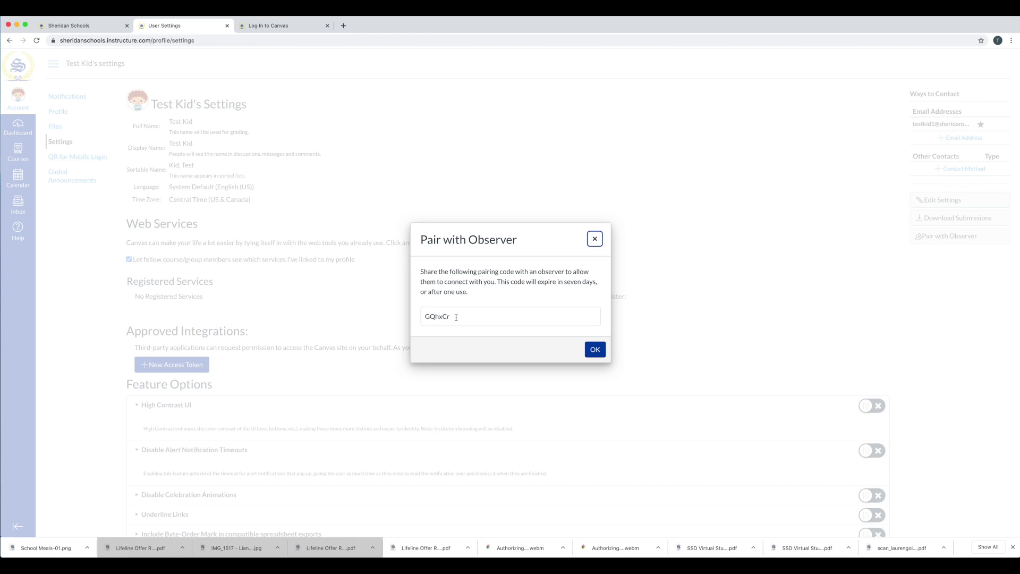
left_click(595, 349)
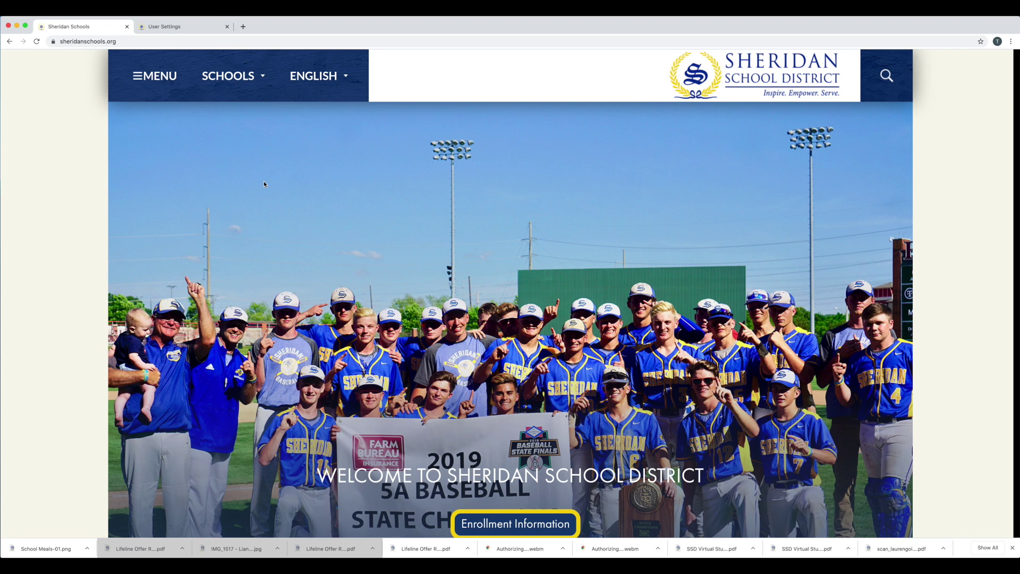
Use the district site's Menu > Canvas > Parent Login to reach Canvas sign-in.
left_click(160, 79)
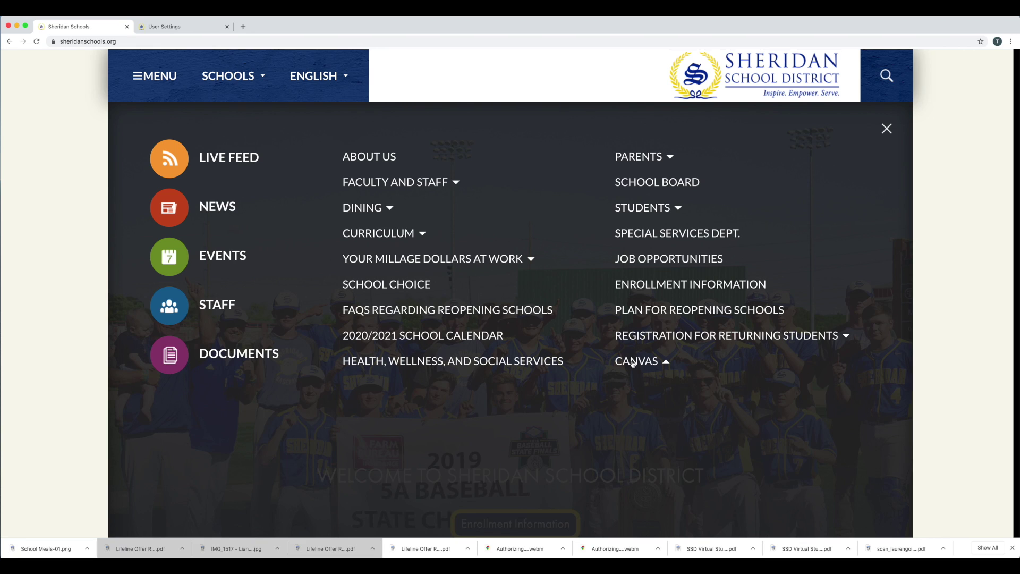
mouse_move(637, 361)
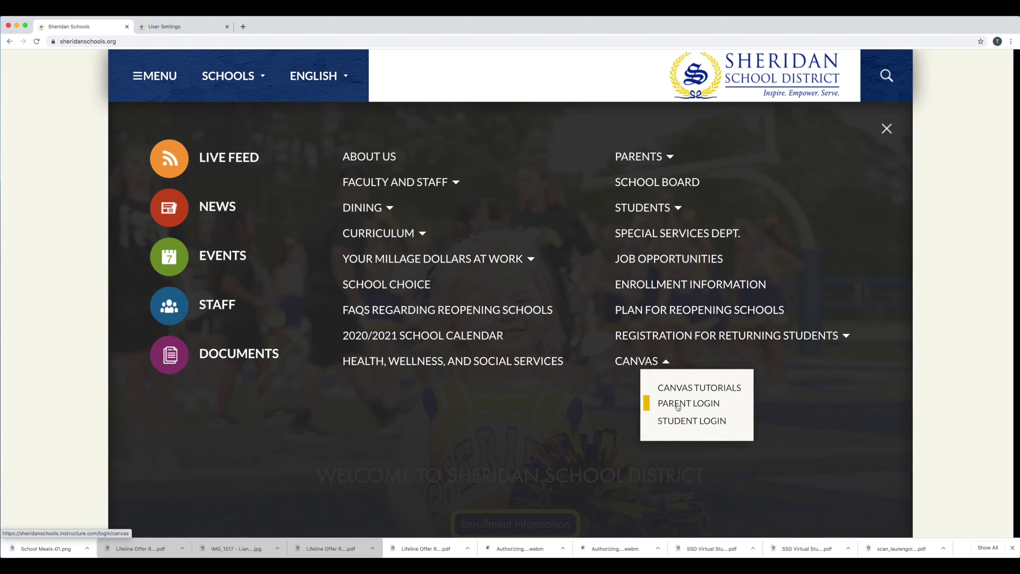
left_click(677, 406)
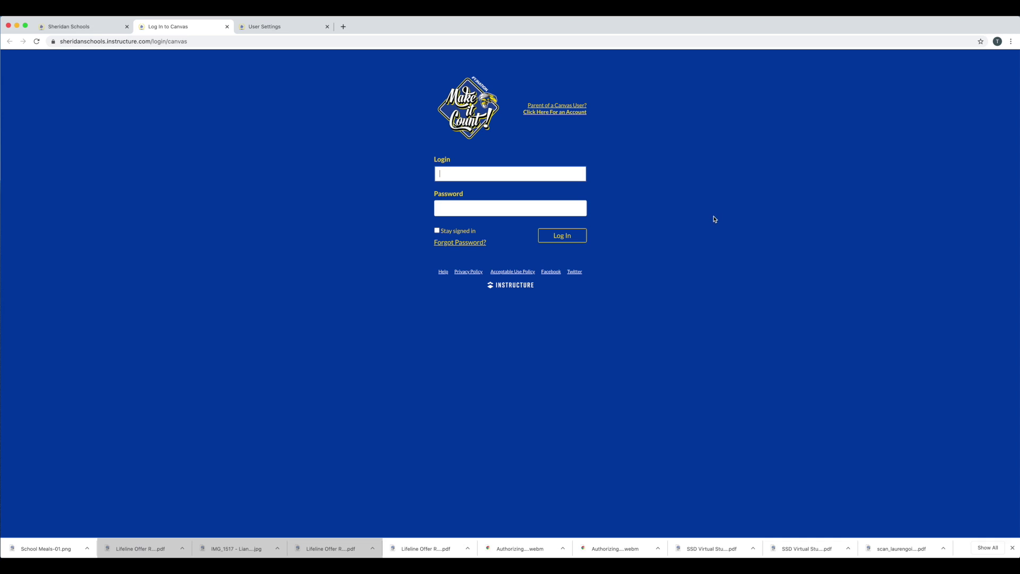
left_click(556, 108)
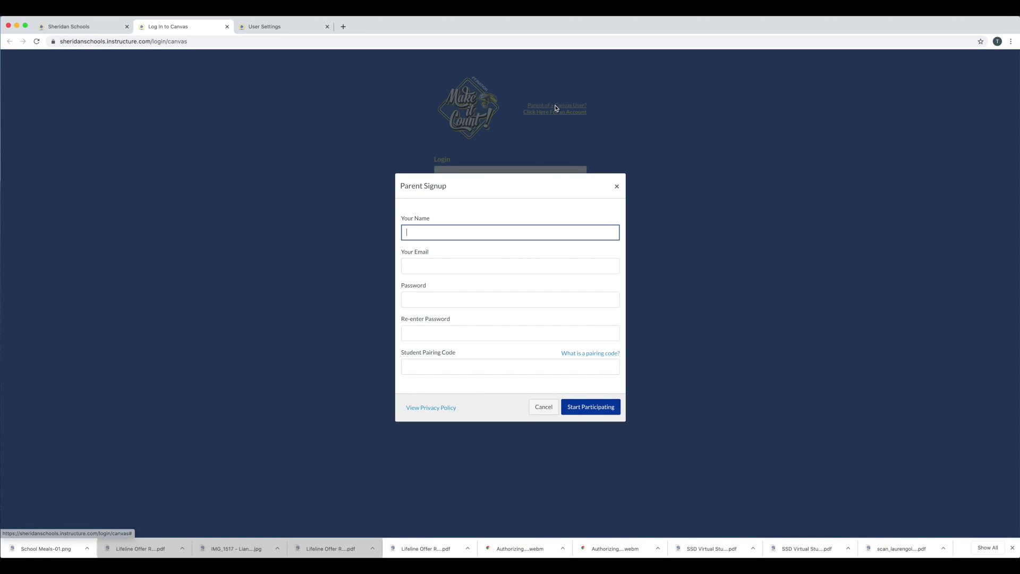
left_click(431, 231)
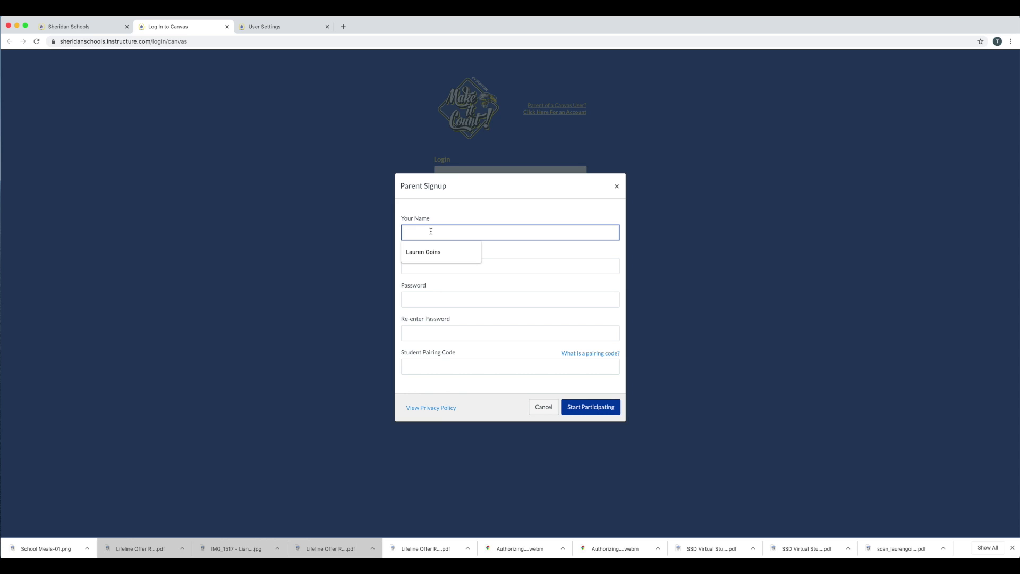
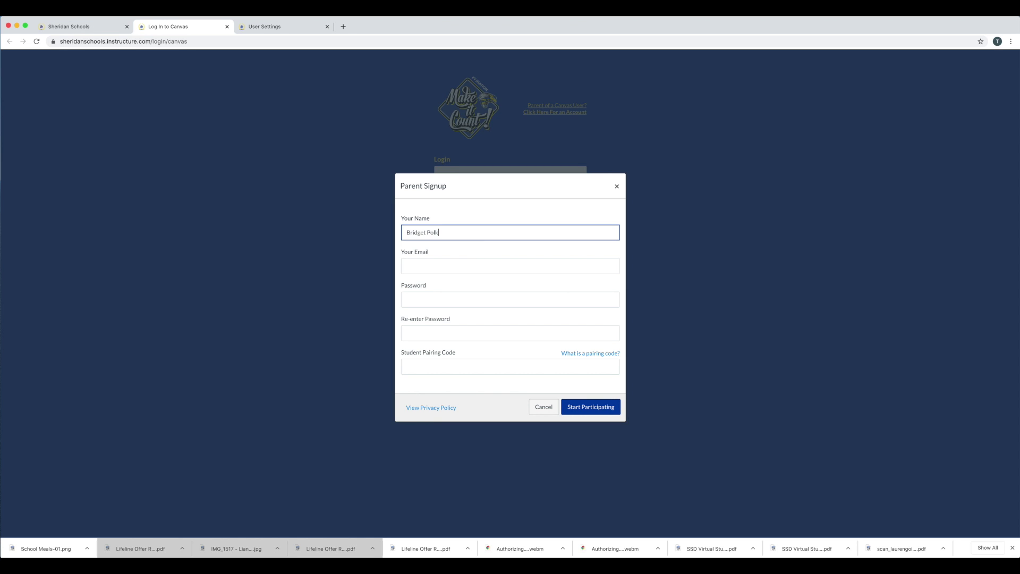
left_click(433, 264)
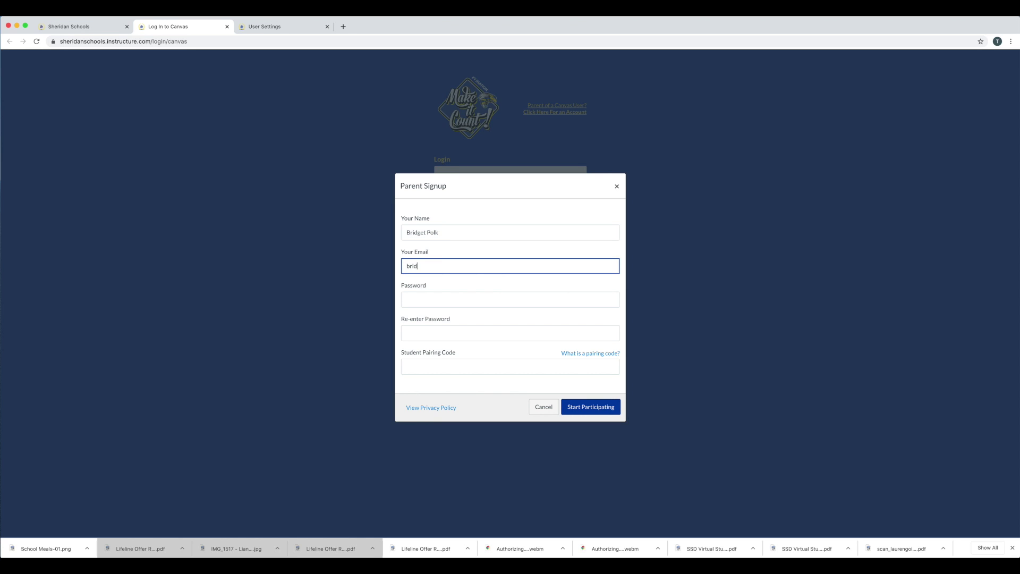
left_click(430, 300)
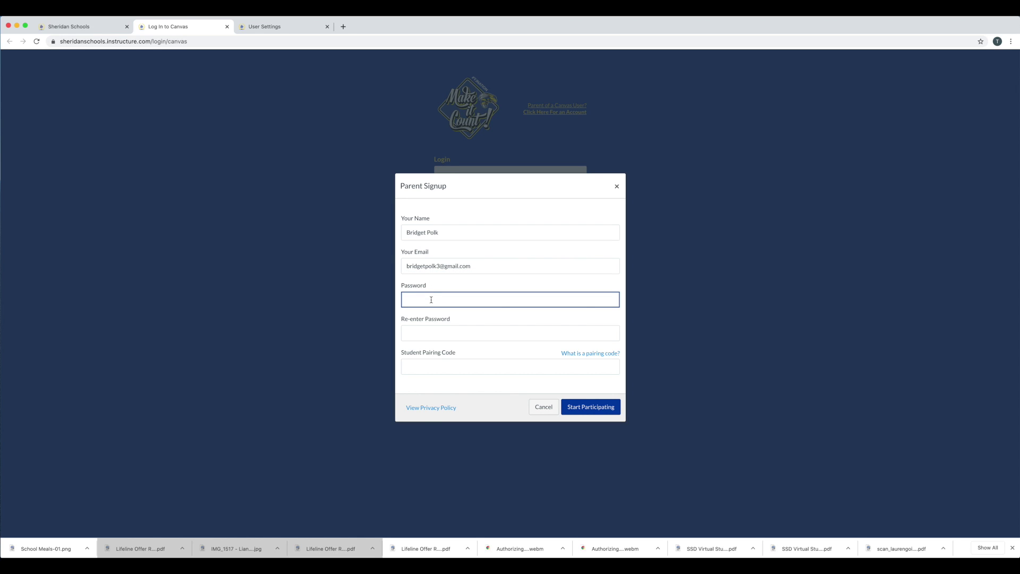
type("********")
left_click(424, 332)
type("********")
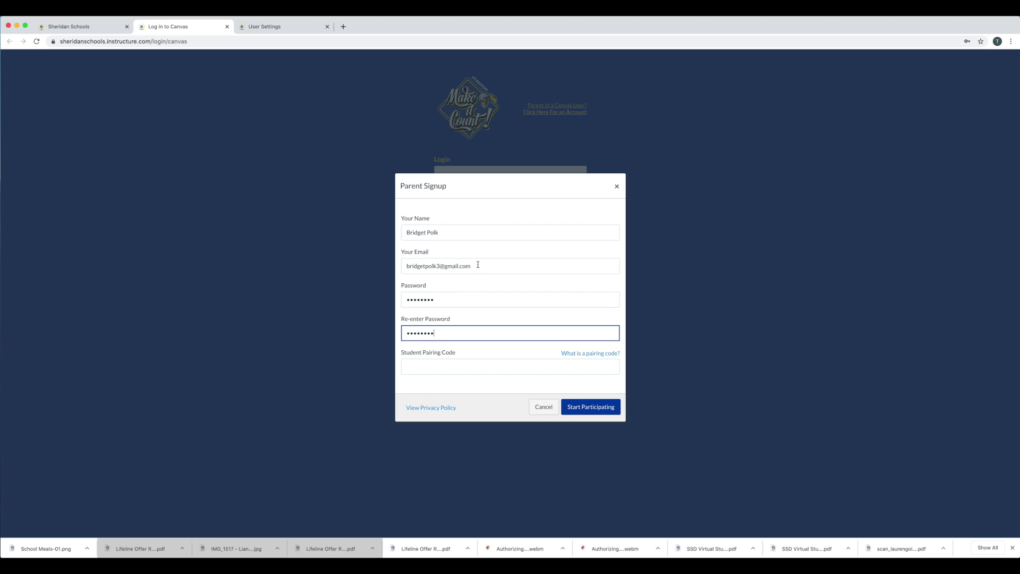
left_click(402, 371)
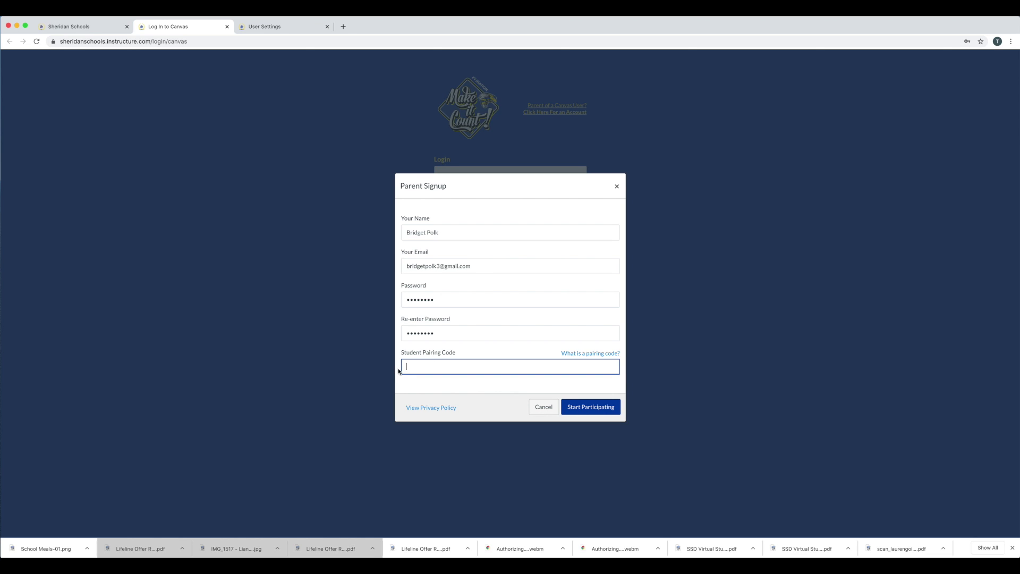
type("G")
type("Q")
type("h")
type("Cr")
left_click(587, 408)
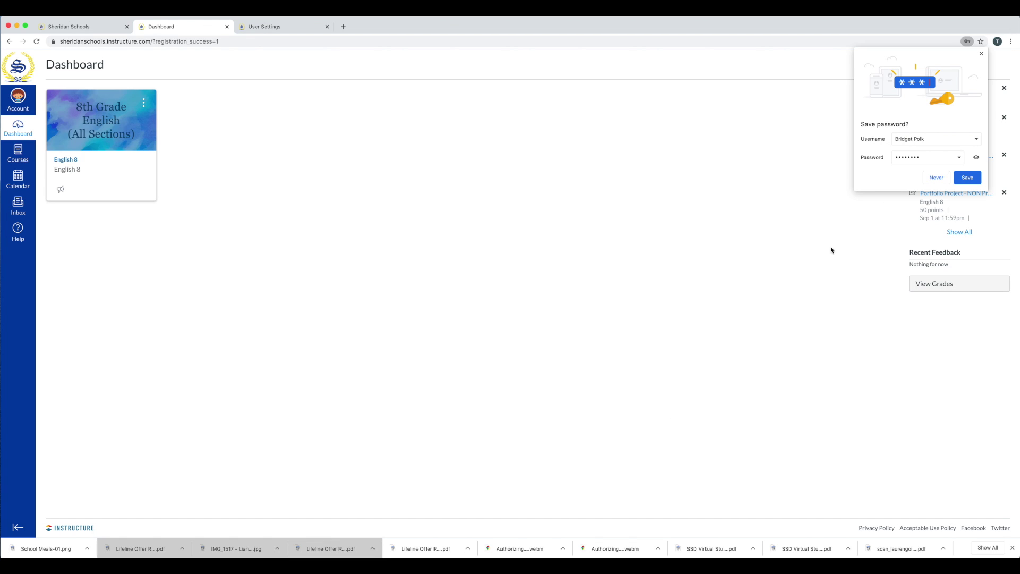
left_click(982, 54)
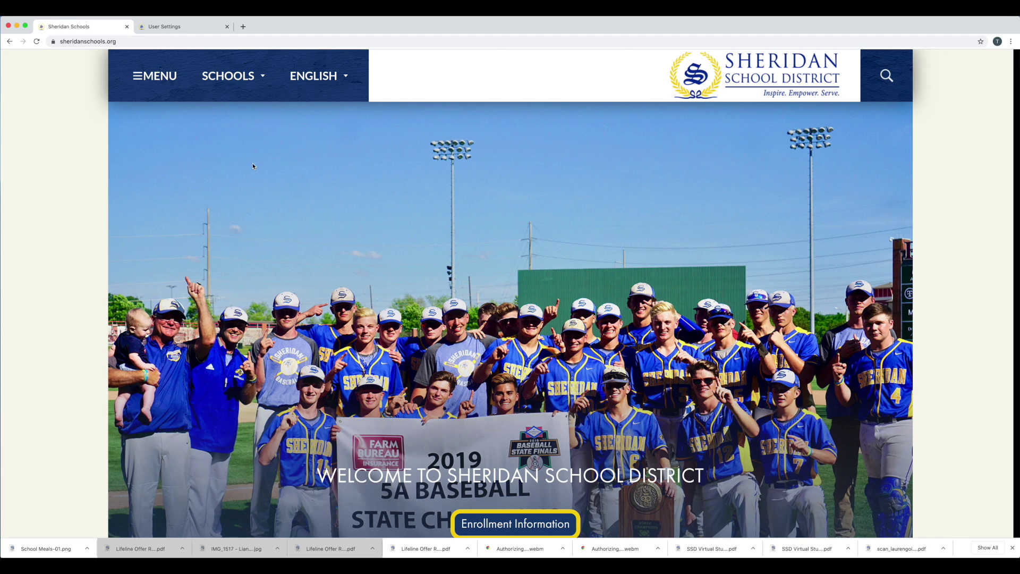
Reopen the Canvas parent login page from the district menu and show saved login emails.
left_click(159, 79)
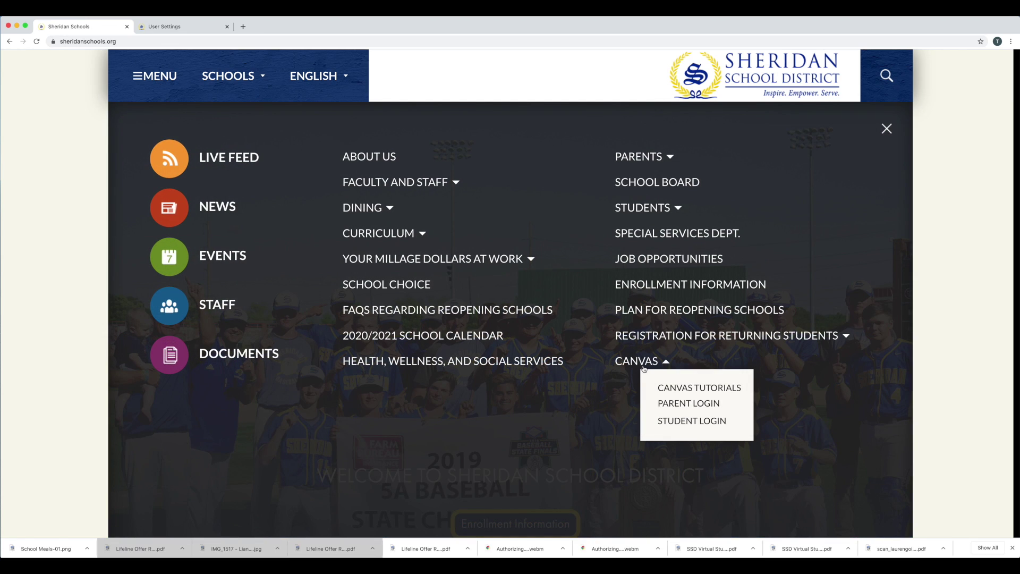
left_click(677, 404)
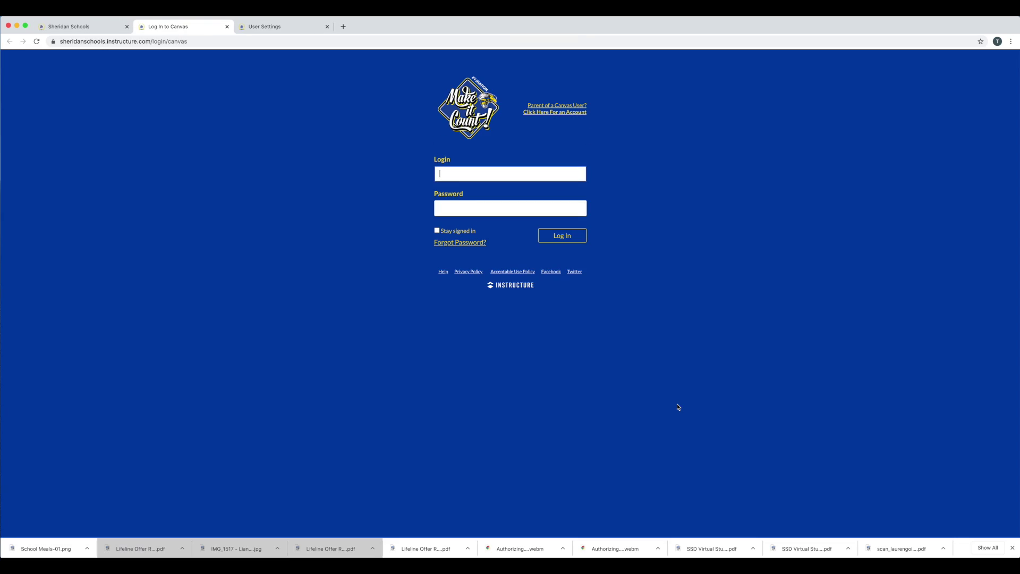
left_click(461, 172)
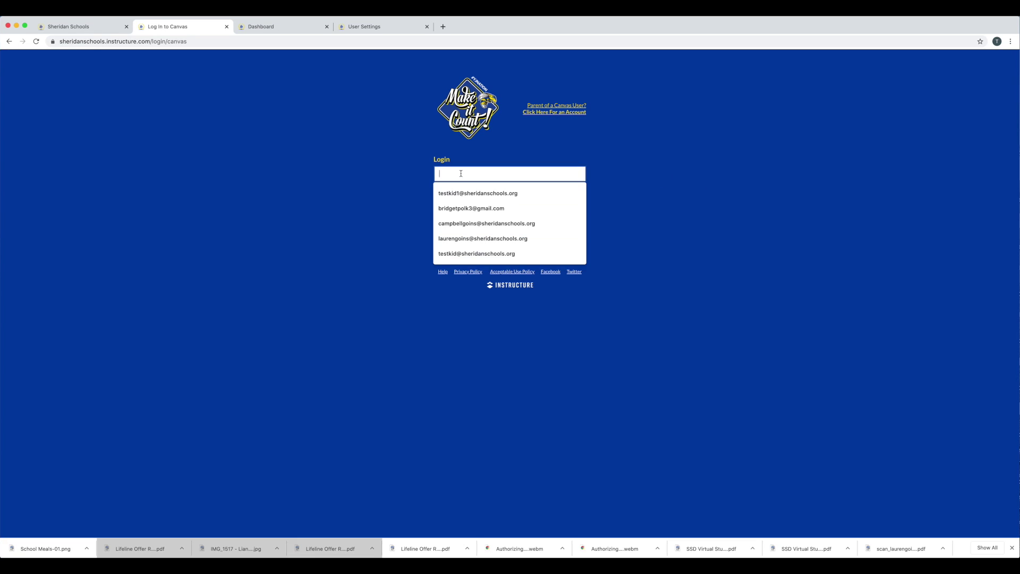
Log in as the parent with the saved email and set Due Date alerts to right away.
left_click(465, 210)
left_click(461, 208)
type("•••")
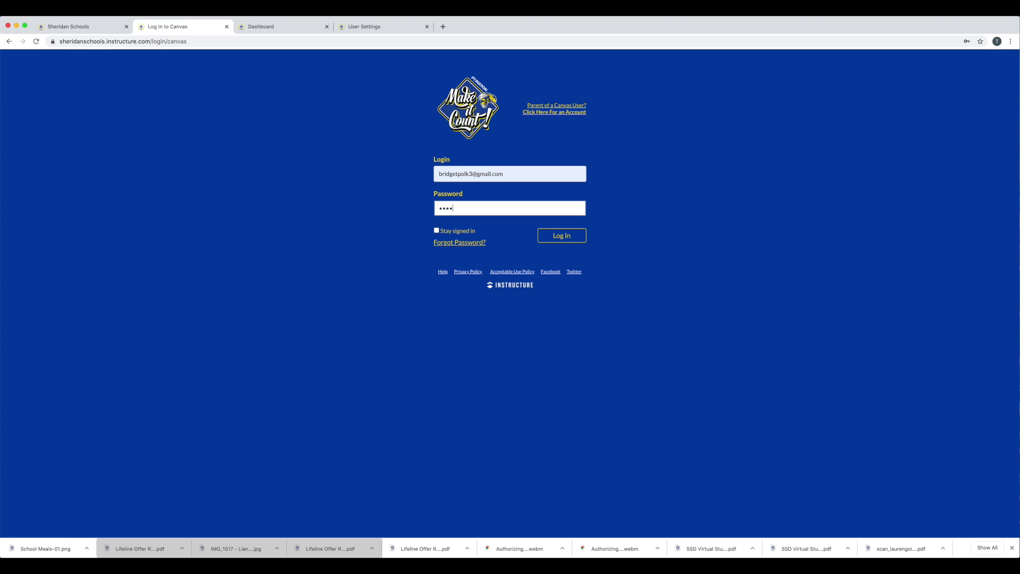
left_click(554, 236)
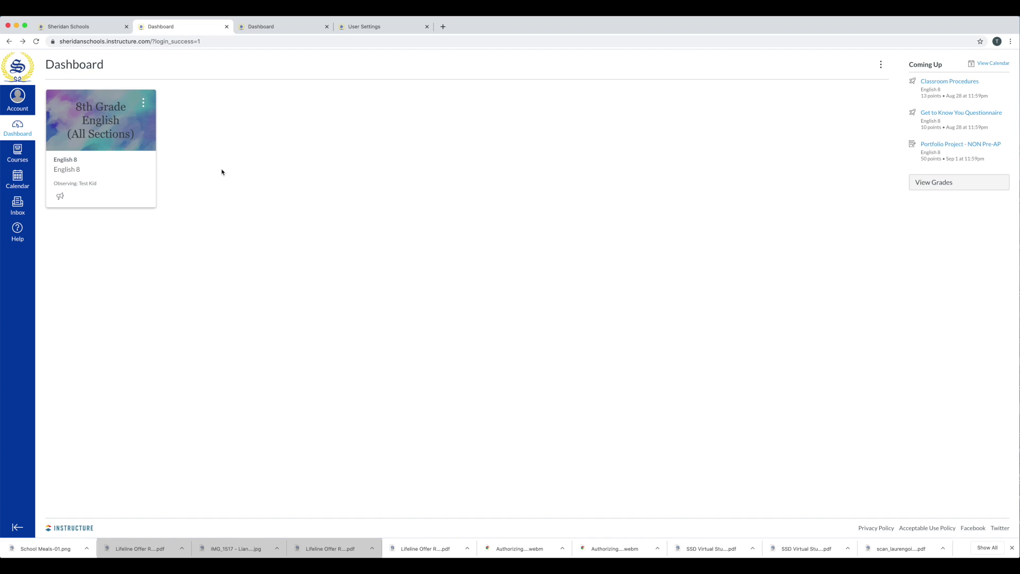
left_click(20, 103)
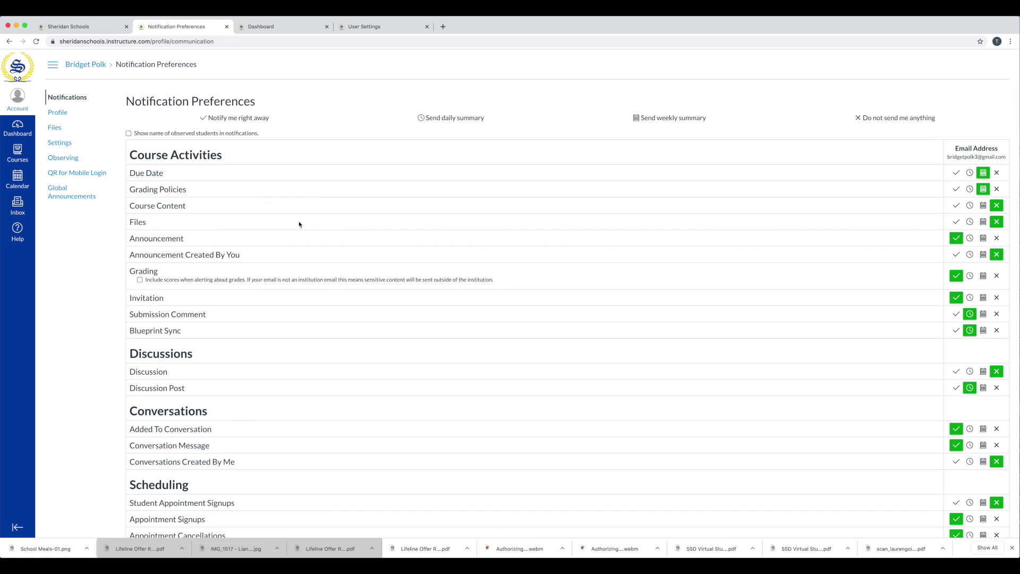
left_click(956, 173)
left_click(970, 173)
left_click(984, 173)
Add the parent's cell phone number and carrier as a Text (SMS) contact method.
left_click(67, 146)
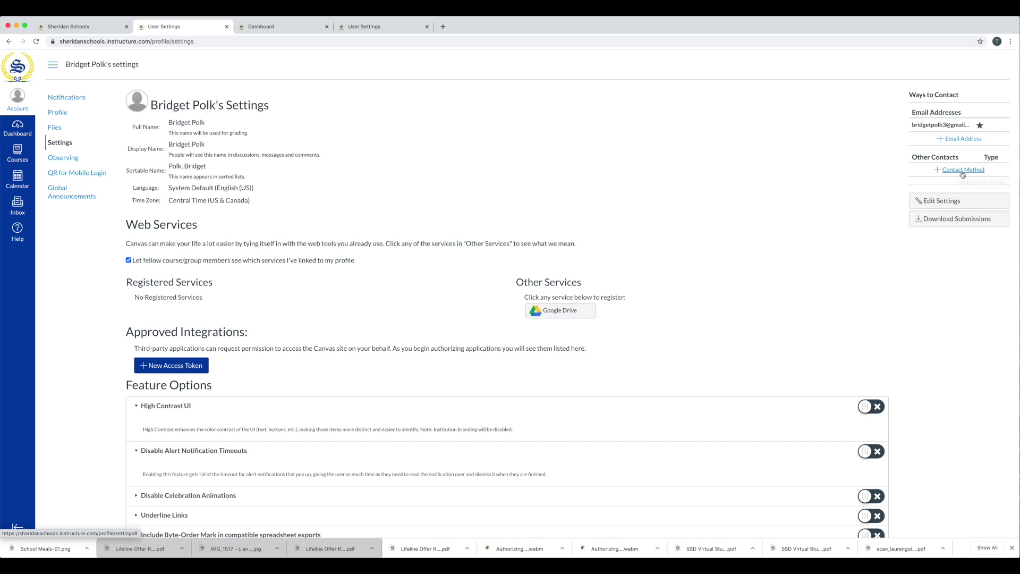
left_click(963, 171)
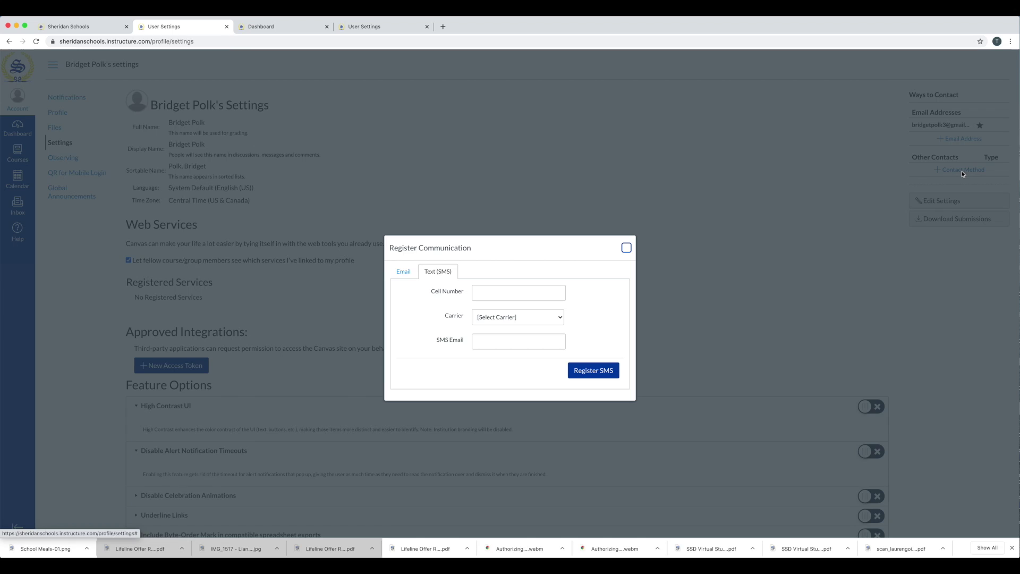
left_click(491, 294)
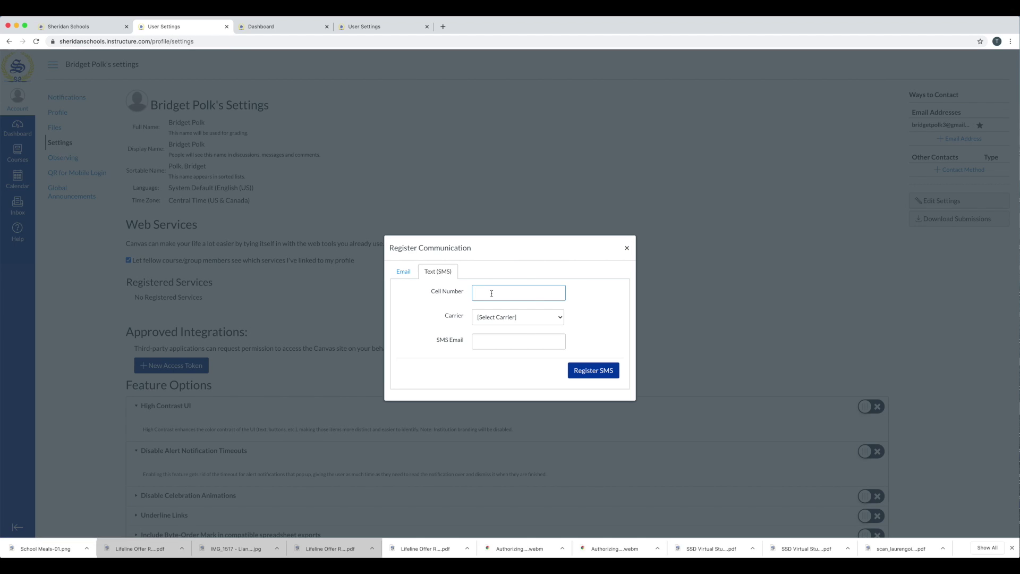
left_click(600, 376)
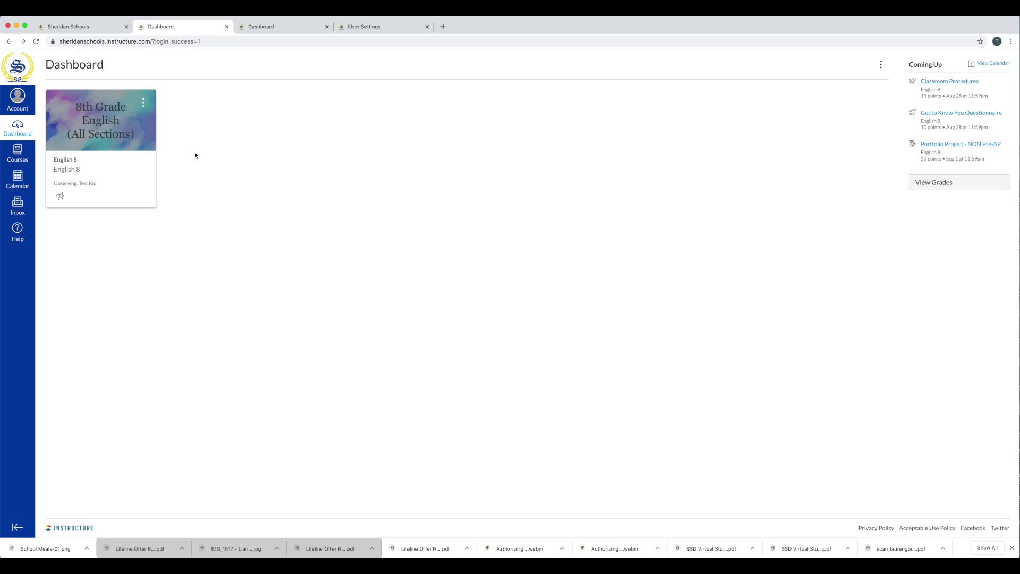
Include scores in grading alerts and text Grading and Announcement alerts to the cell right away.
left_click(18, 103)
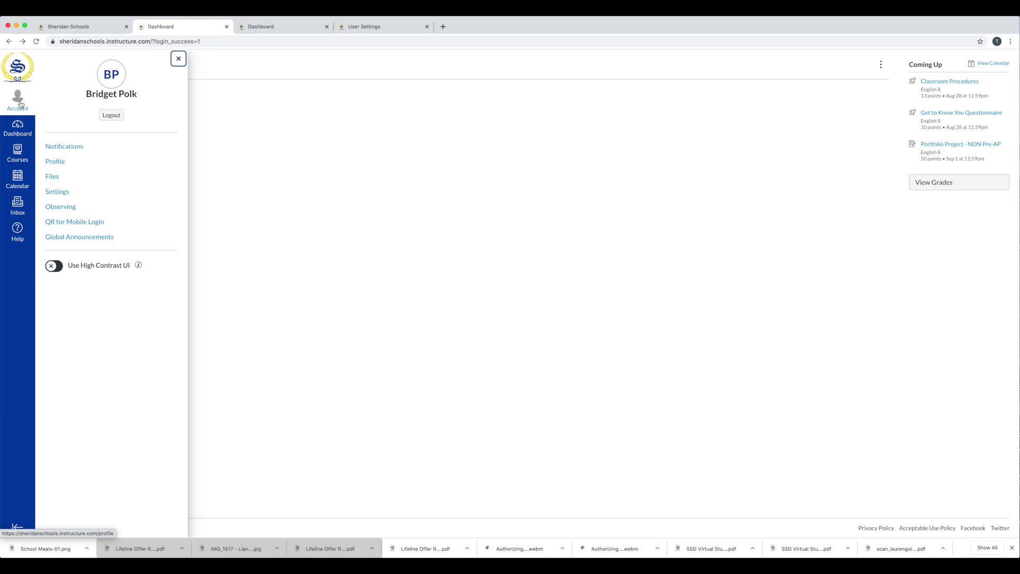
left_click(63, 147)
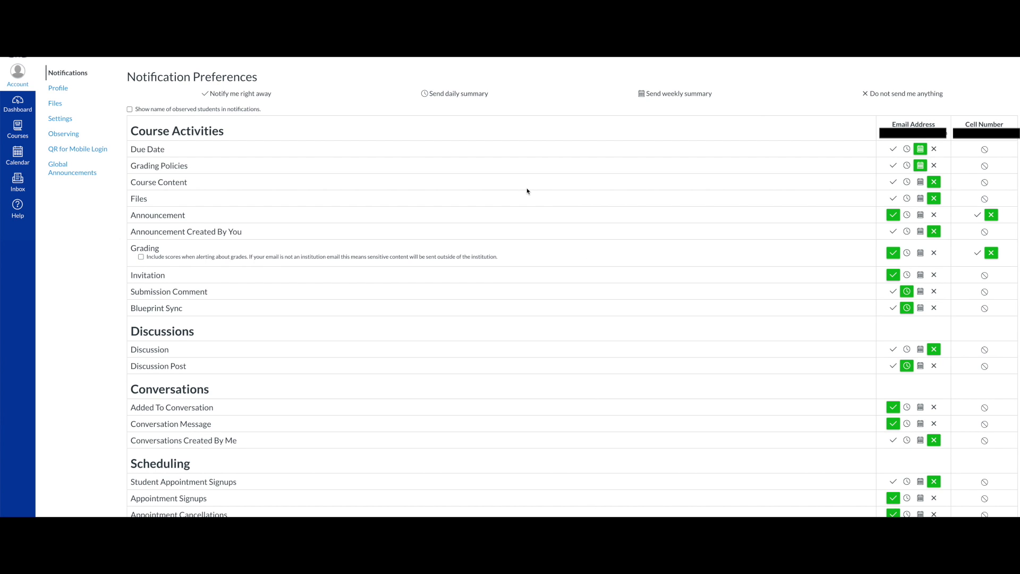
left_click(141, 258)
left_click(977, 253)
left_click(978, 214)
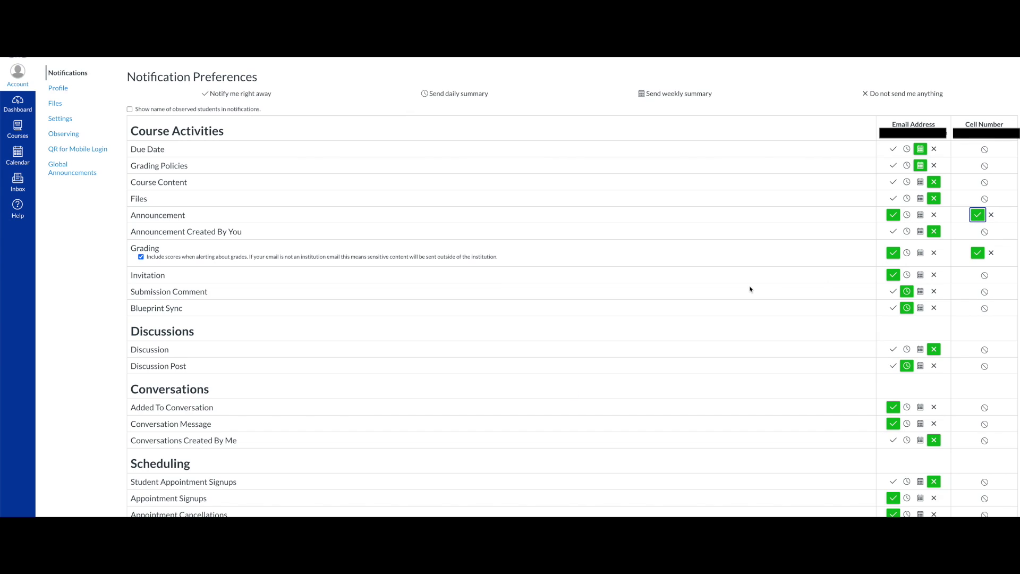